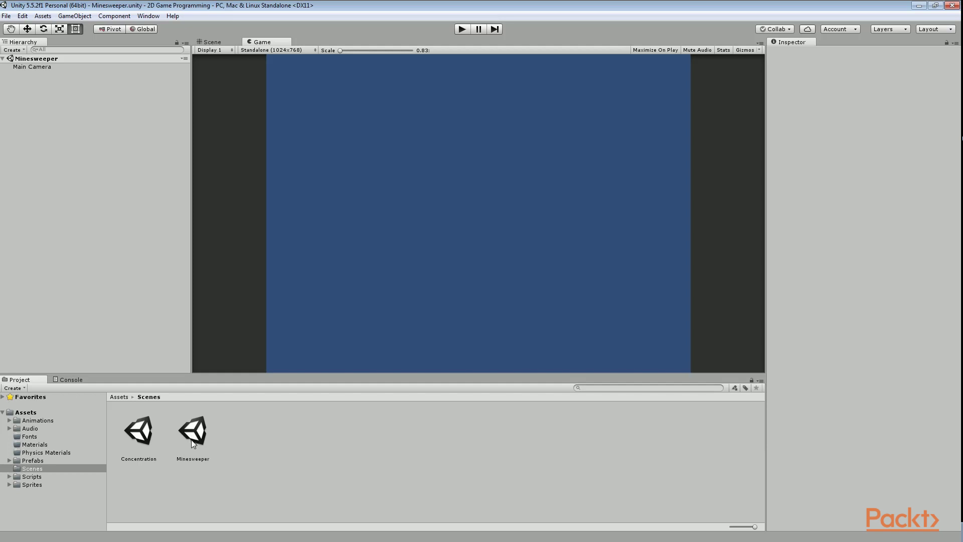
Step: Browse the Concentration scripts, sprite sheets and seven tile prefabs in Scripts, Sprites and Prefabs
left_click(9, 476)
left_click(39, 485)
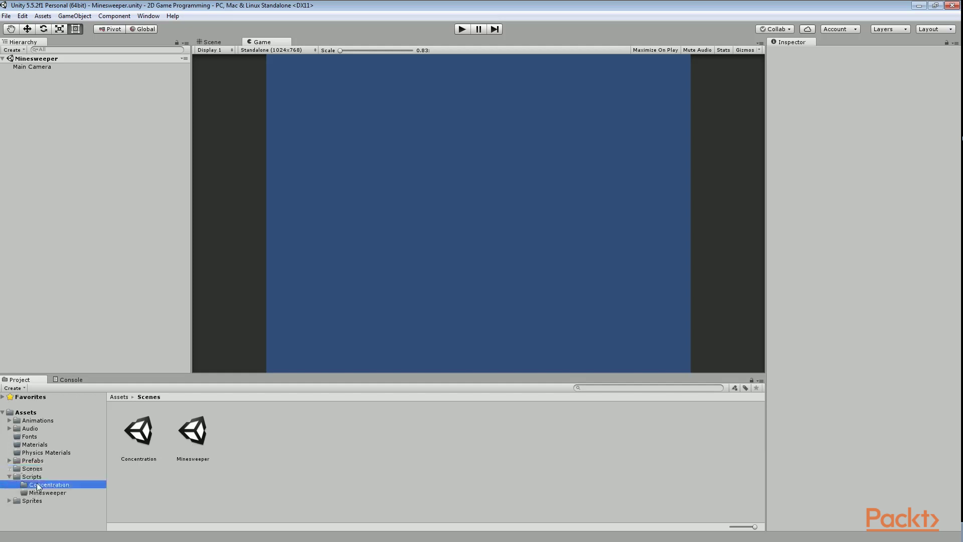
left_click(9, 501)
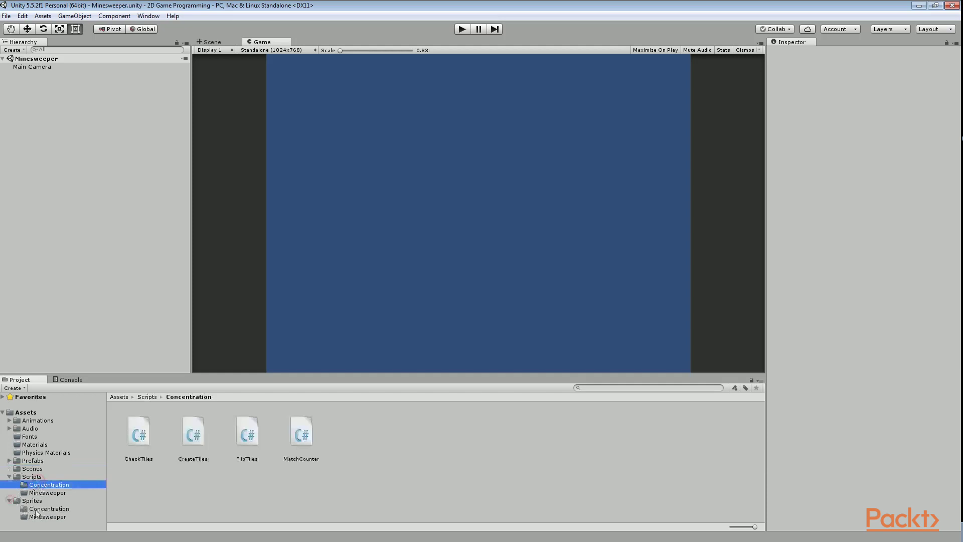
left_click(38, 509)
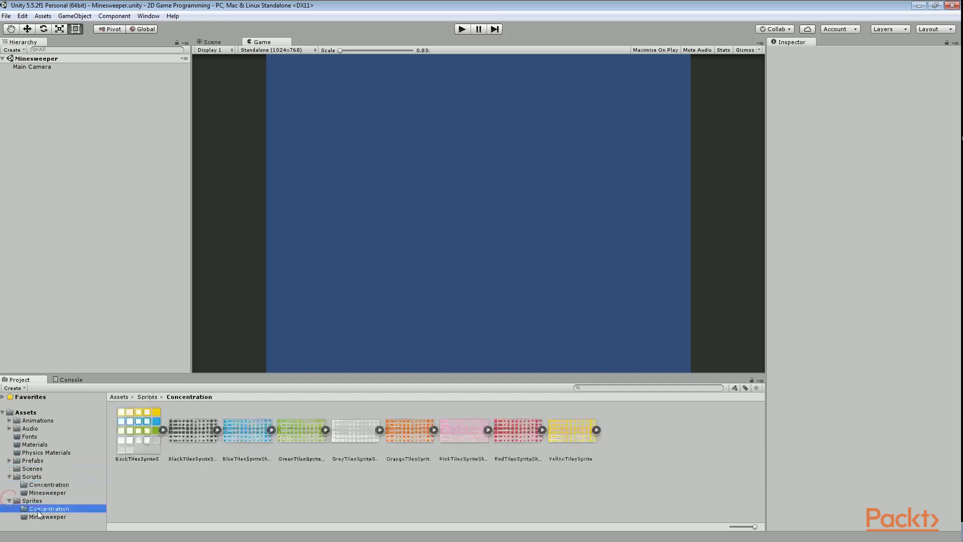
left_click(9, 460)
left_click(45, 468)
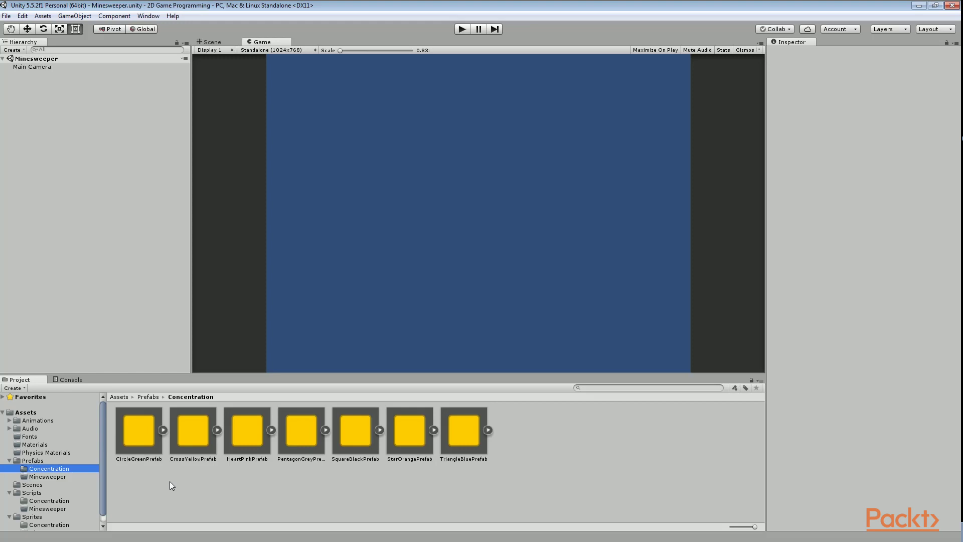
Step: Import the Minesweeper Tiles image from the desktop into Sprites/Minesweeper
left_click(935, 5)
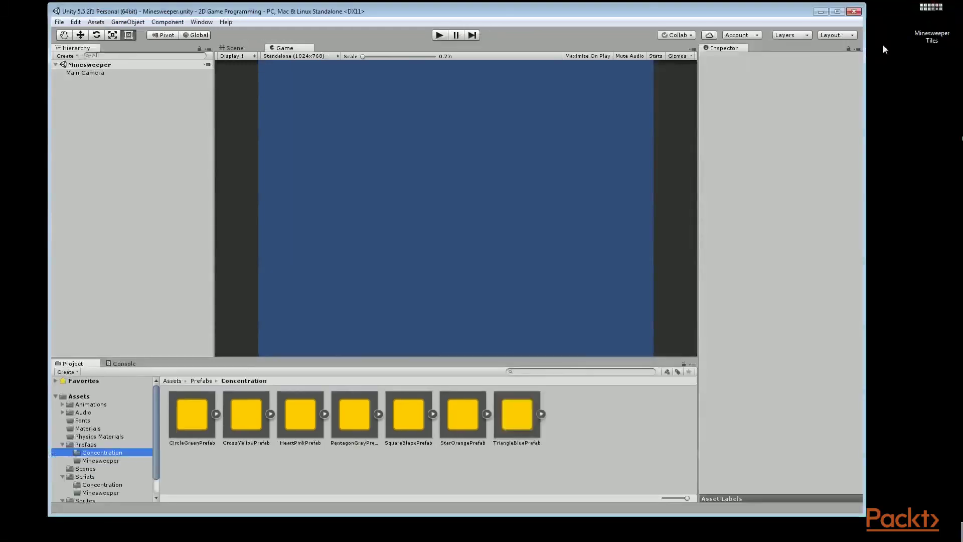
scroll(81, 489, "down", 2)
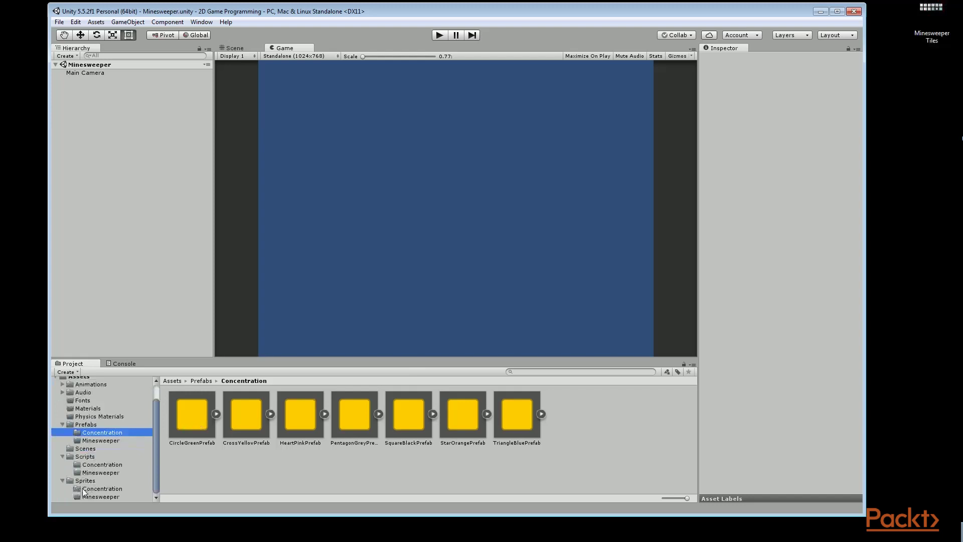
left_click(85, 496)
left_click_drag(932, 35, 485, 454)
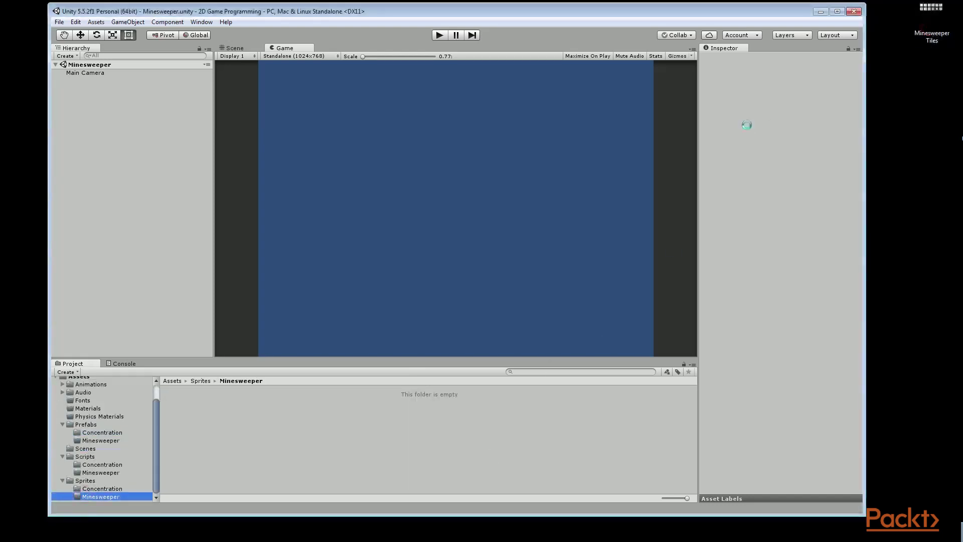
left_click(837, 12)
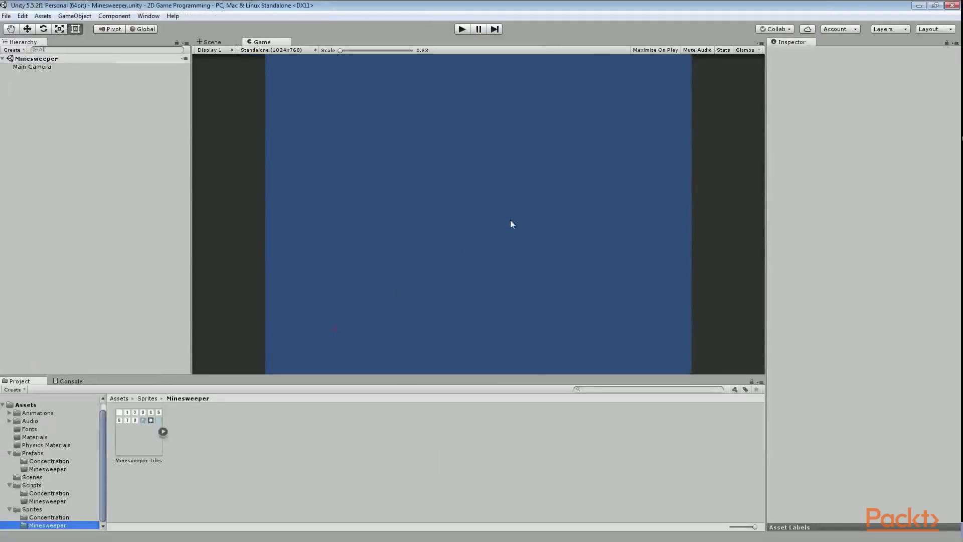
Step: Set the sheet's Sprite Mode to Multiple, slice it automatically in the Sprite Editor, and apply
left_click(118, 441)
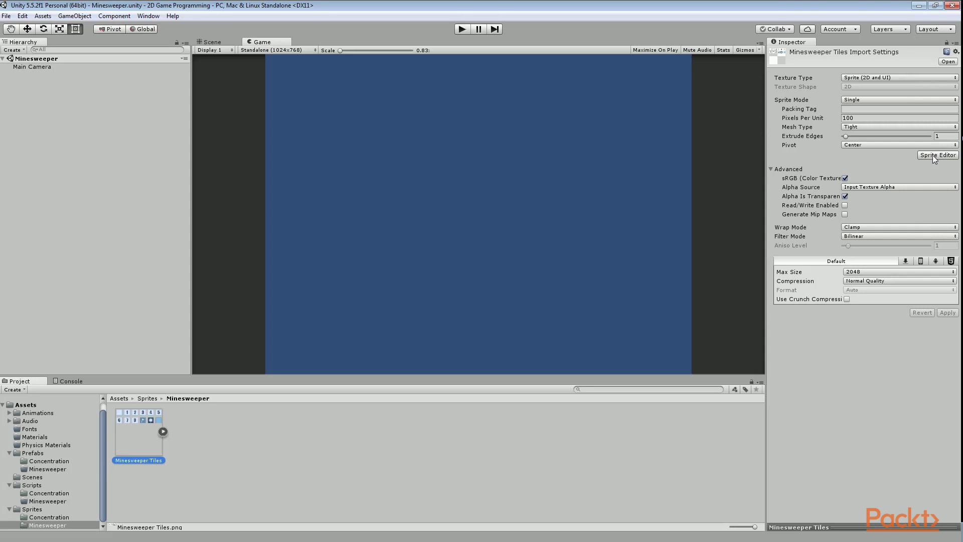
left_click(922, 100)
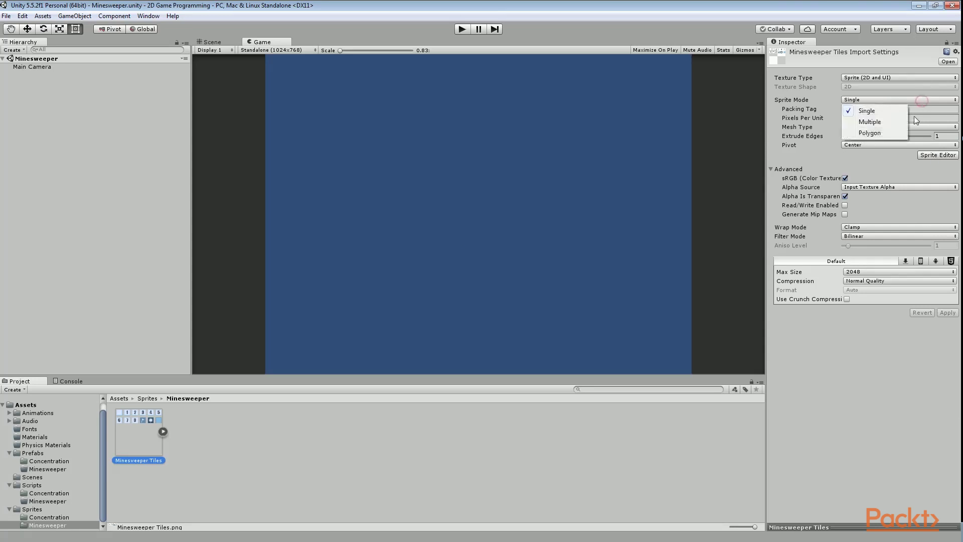
left_click(901, 121)
left_click(938, 146)
left_click(513, 297)
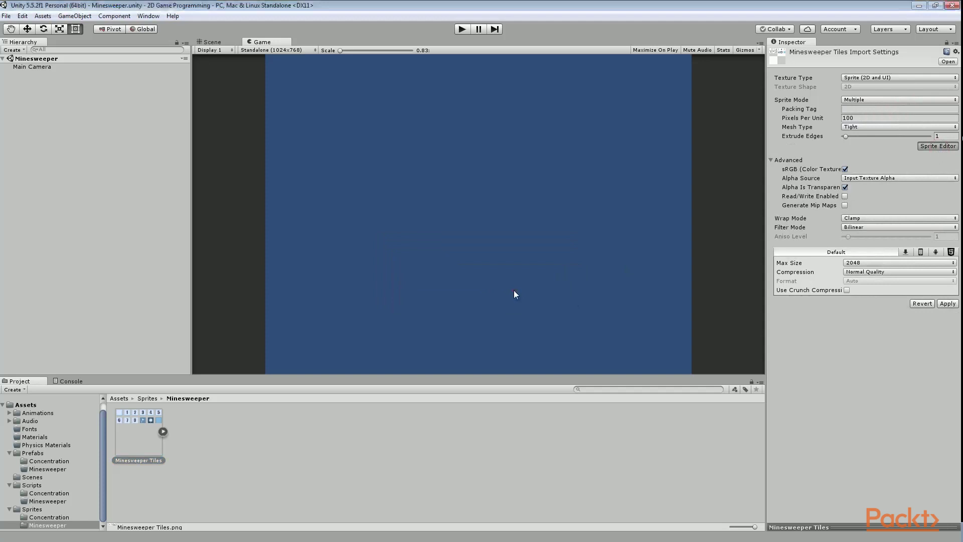
left_click(13, 18)
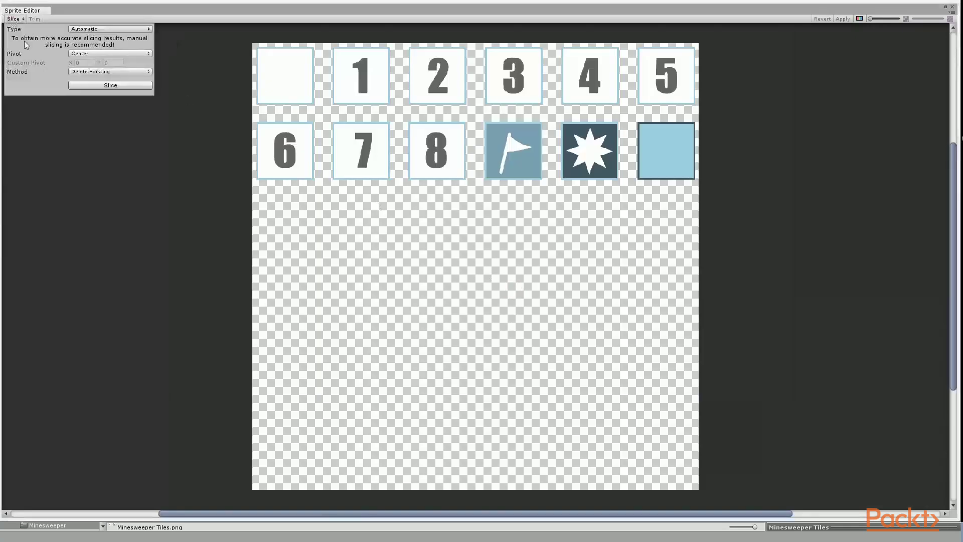
left_click(78, 84)
left_click(842, 19)
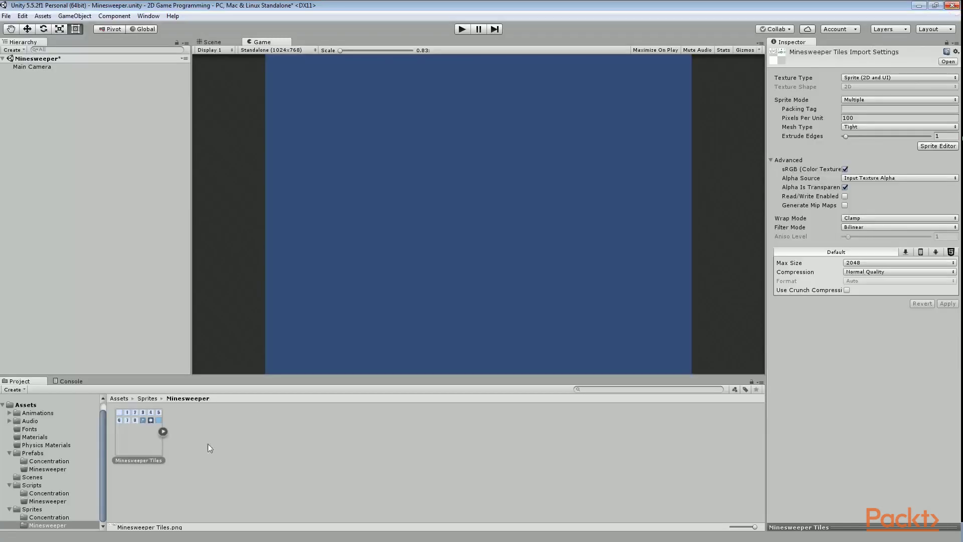
key("Right")
Step: Expand the sheet and inspect the blank first tile sprite in an enlarged preview
left_click(140, 485)
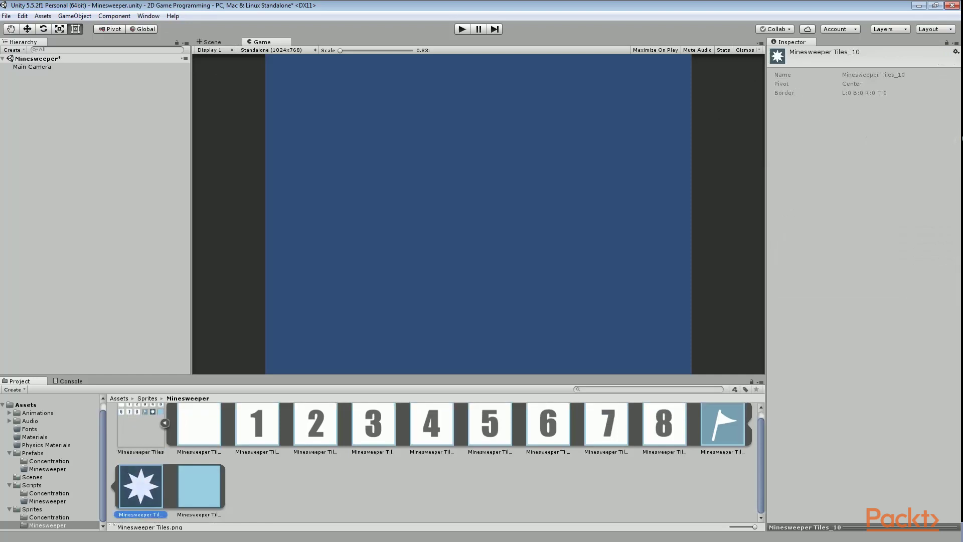
left_click(192, 438)
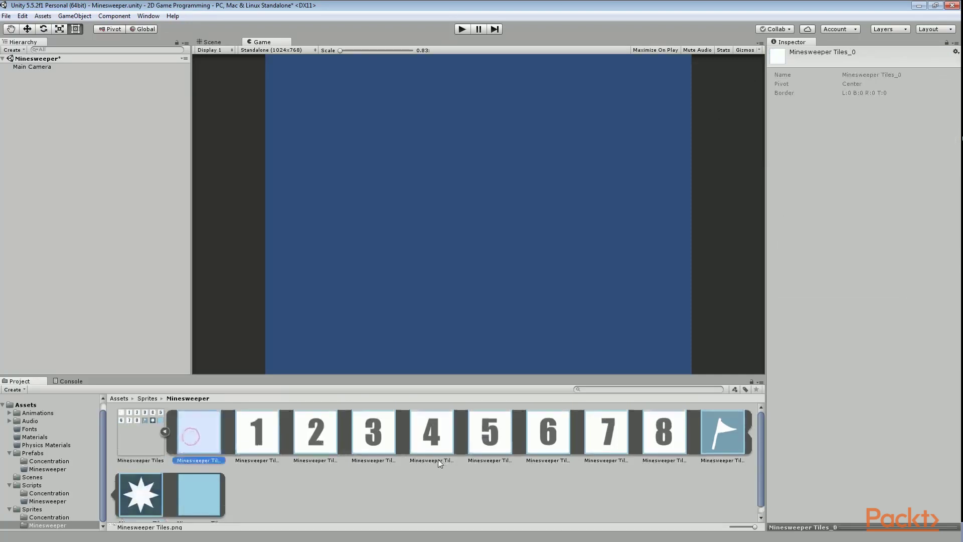
left_click_drag(793, 527, 797, 411)
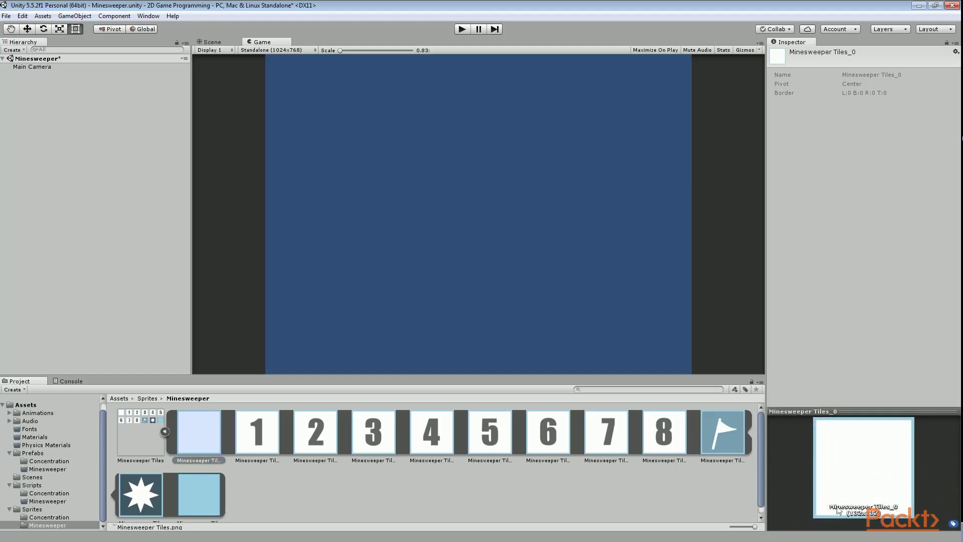
Step: Set the whole sheet's Pixels Per Unit to 132 and apply
left_click(132, 434)
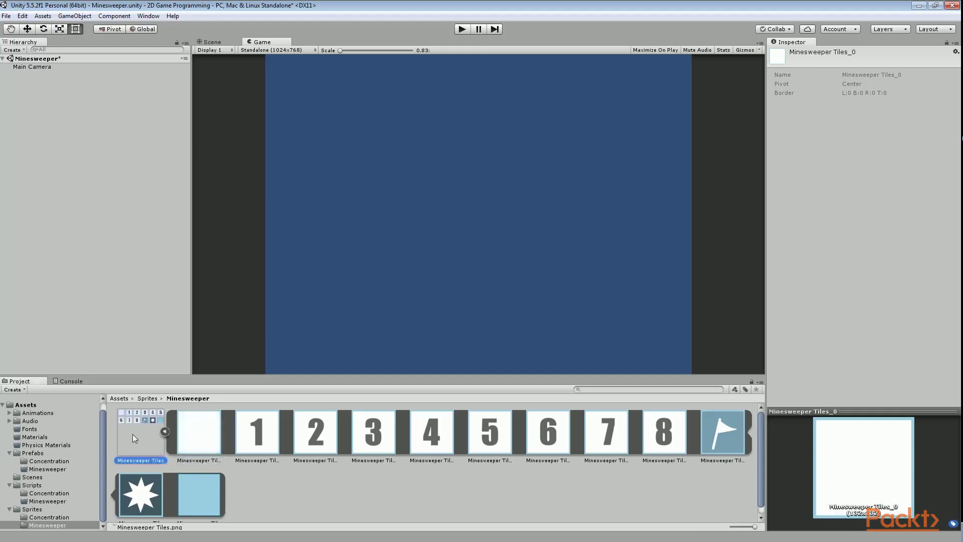
left_click(849, 118)
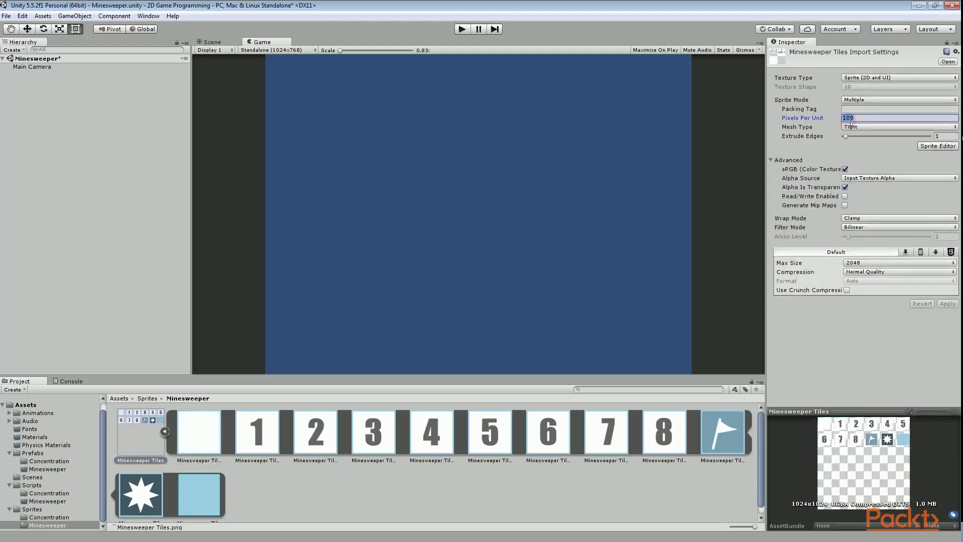
type("132")
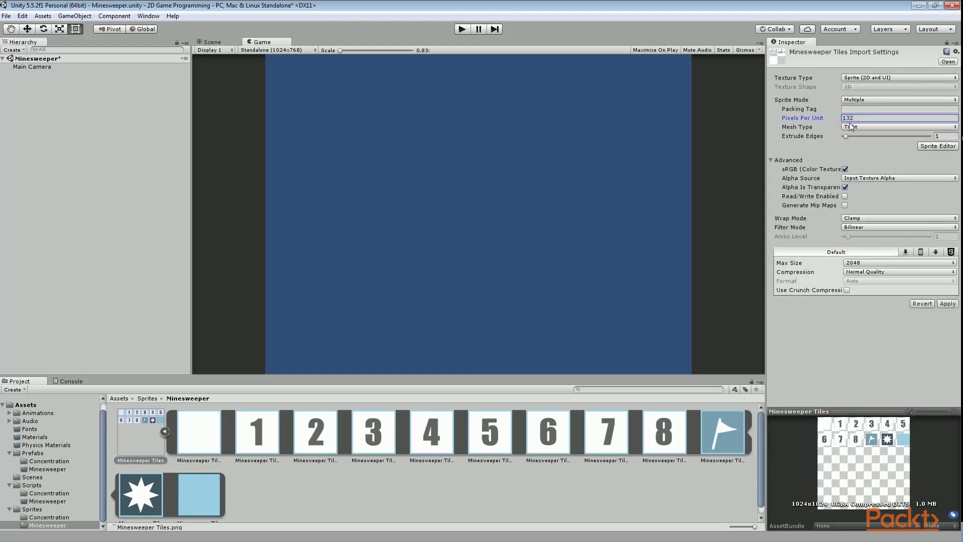
left_click(948, 303)
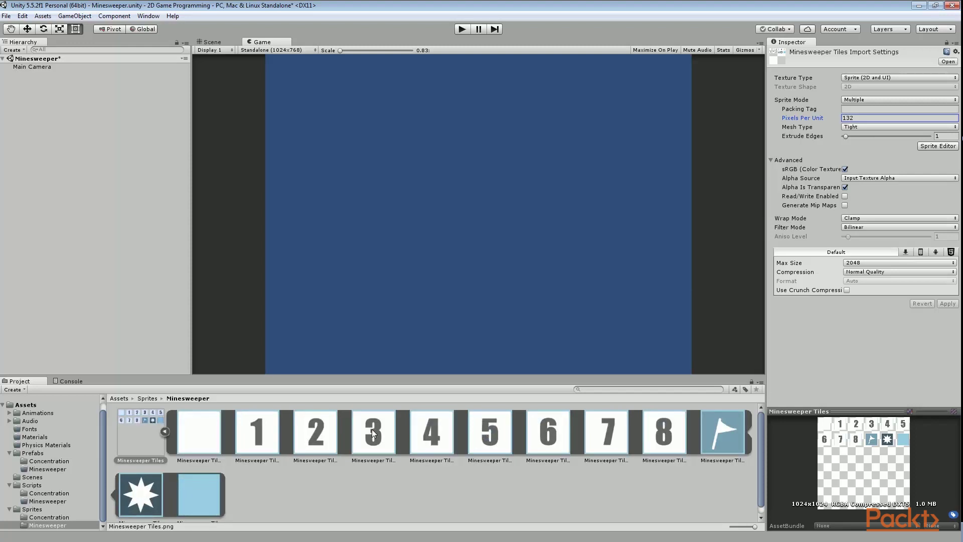
left_click_drag(372, 431, 375, 434)
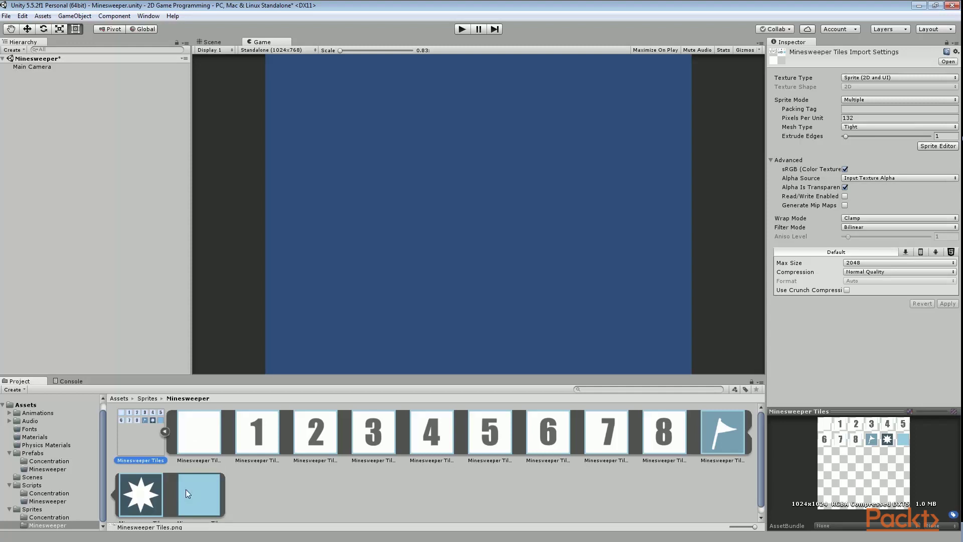
Step: Add the plain blue tile sprite Minesweeper Tiles_11 to the scene and frame it
left_click(210, 42)
left_click(216, 500)
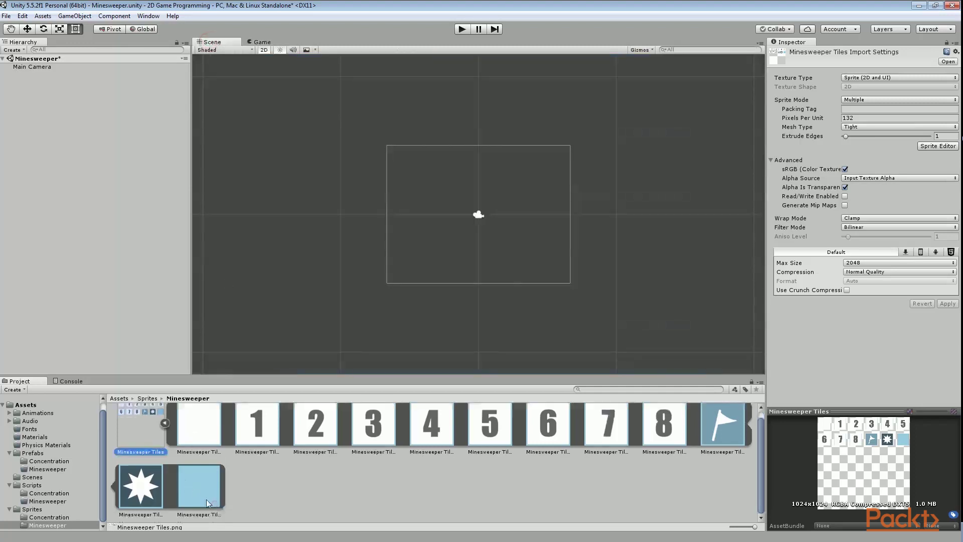
left_click(195, 490)
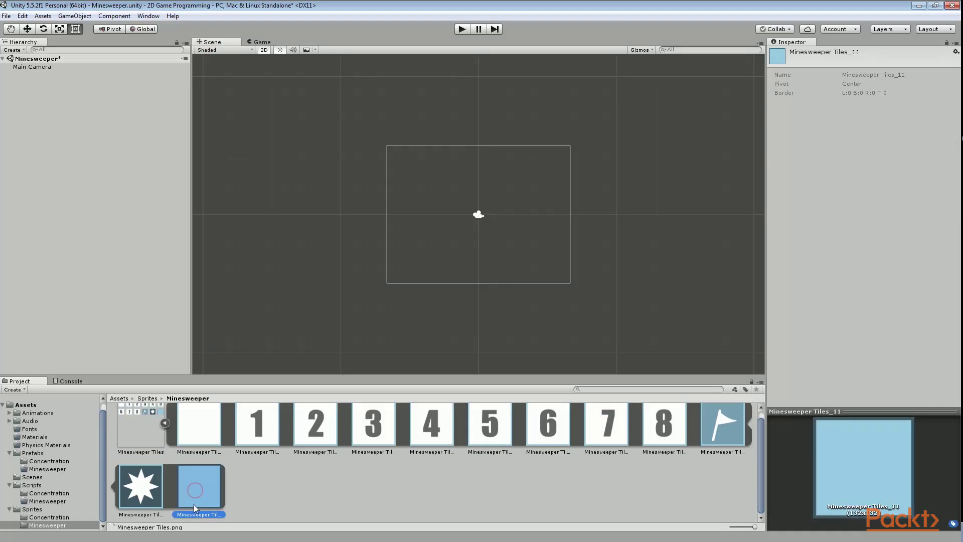
left_click_drag(194, 504, 82, 221)
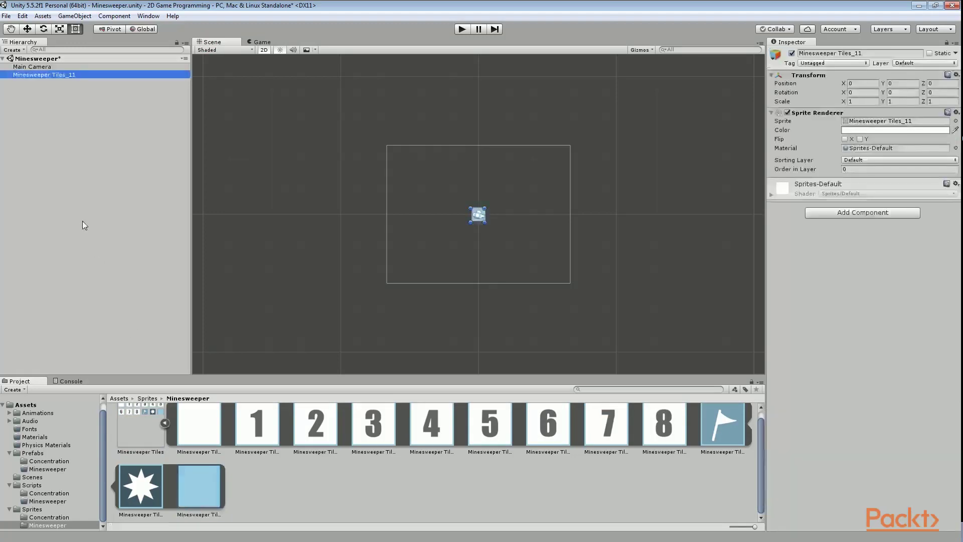
double_click(49, 74)
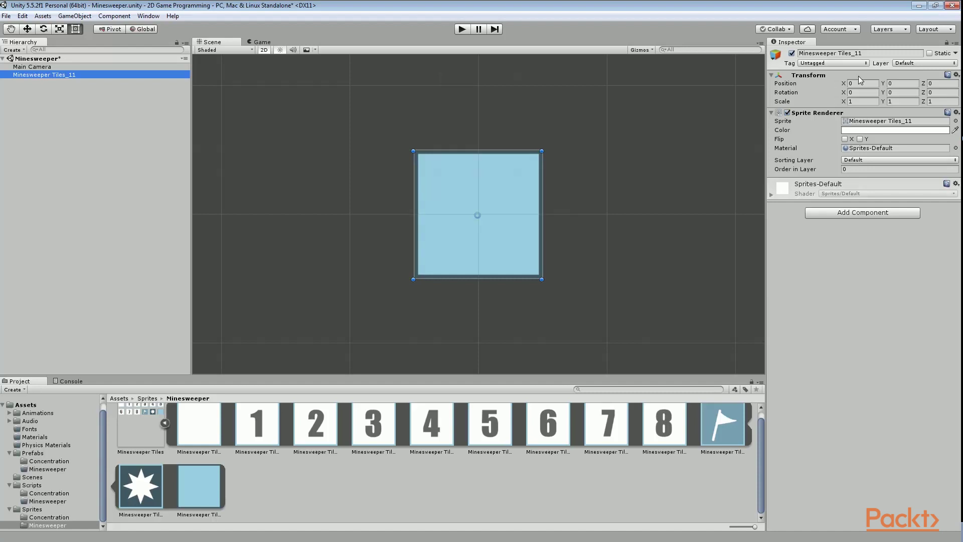
Step: Rename the object MinesweeperTile and save it as a prefab in Prefabs/Minesweeper
left_click(840, 52)
type("MinesweeperTile")
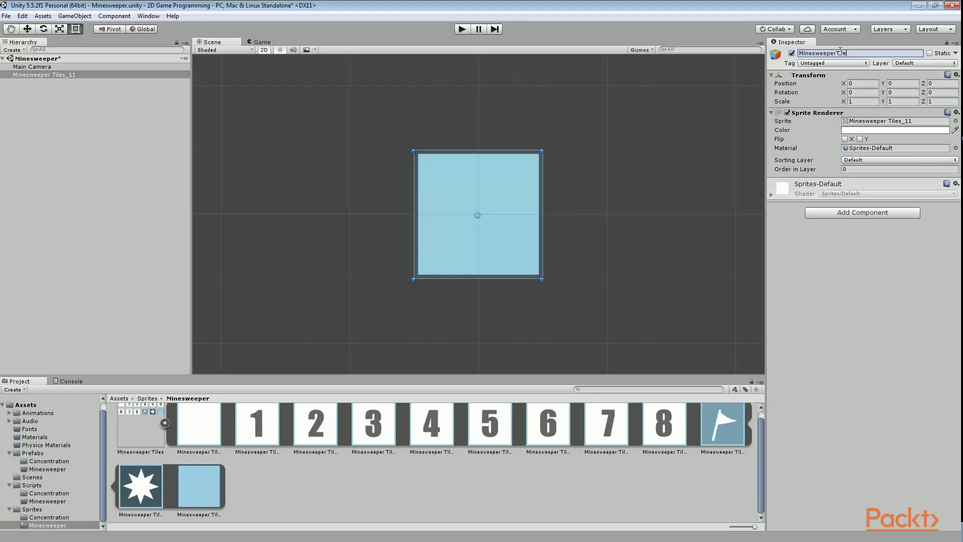
key("Return")
left_click(48, 469)
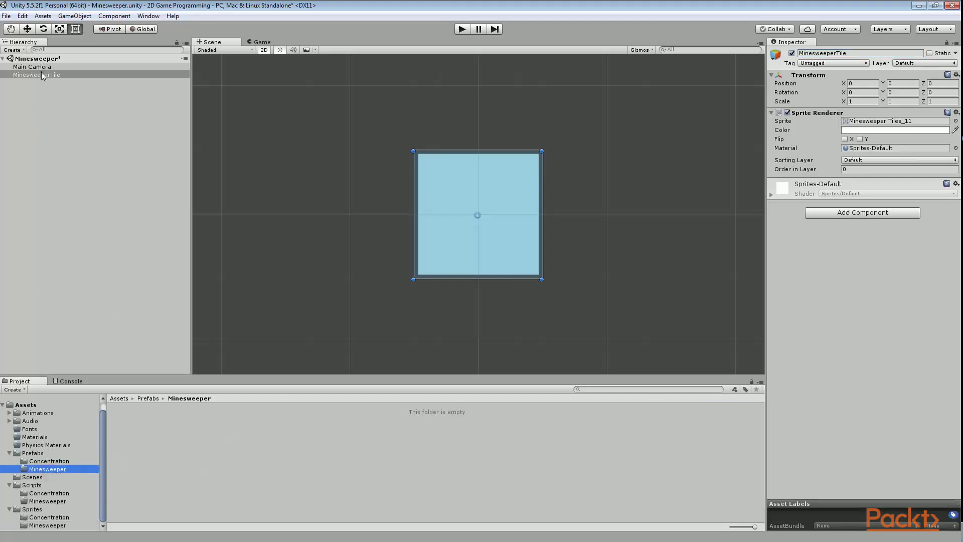
left_click_drag(43, 75, 223, 458)
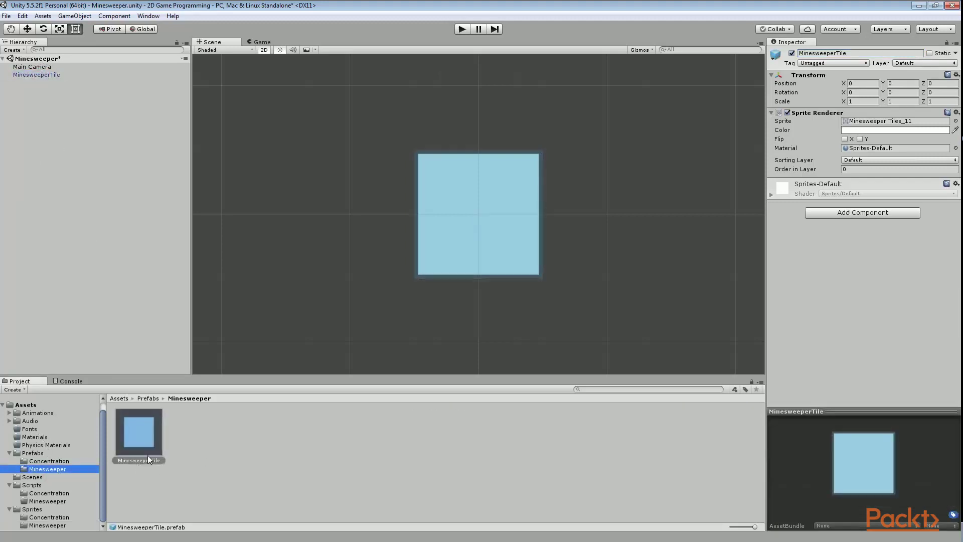
Step: Select the MinesweeperTile instance in the Hierarchy and delete it from the scene
left_click(47, 75)
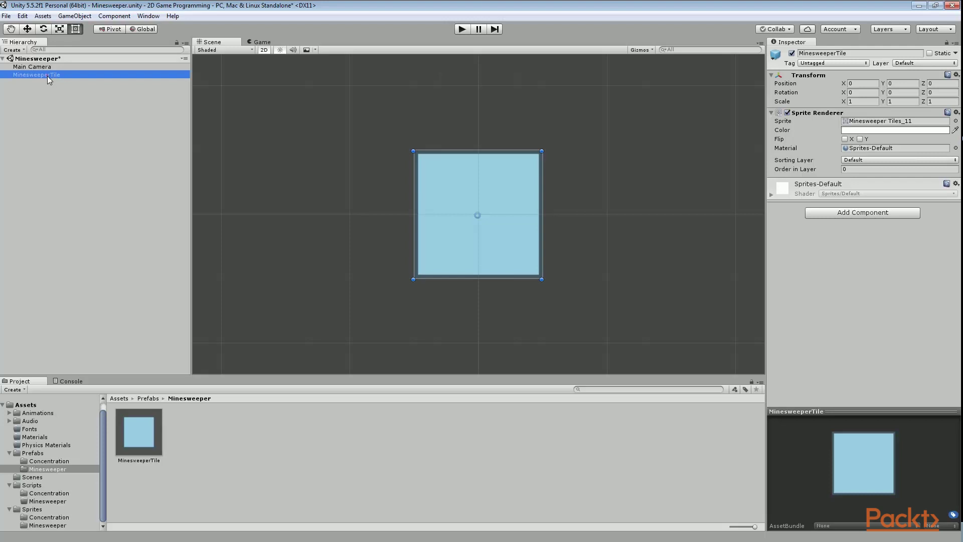
left_click(47, 76)
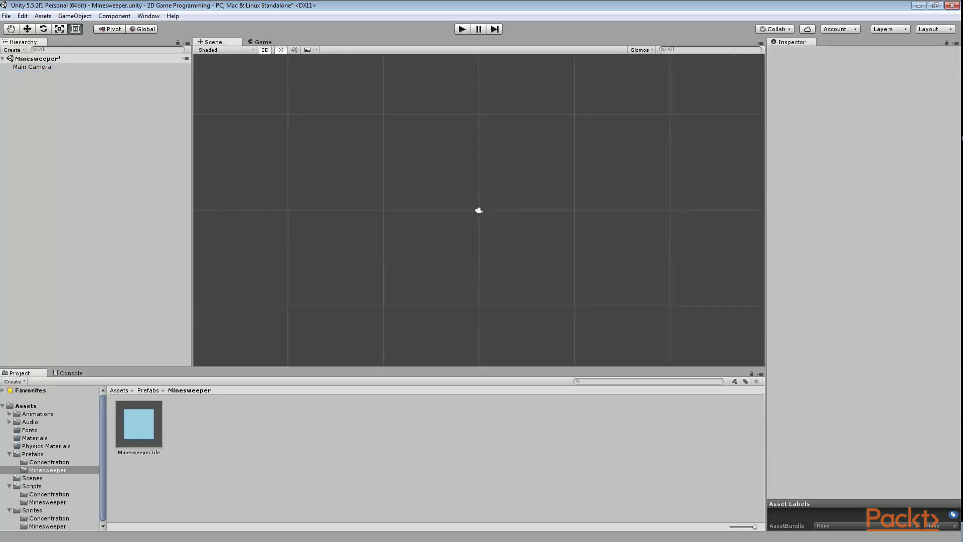